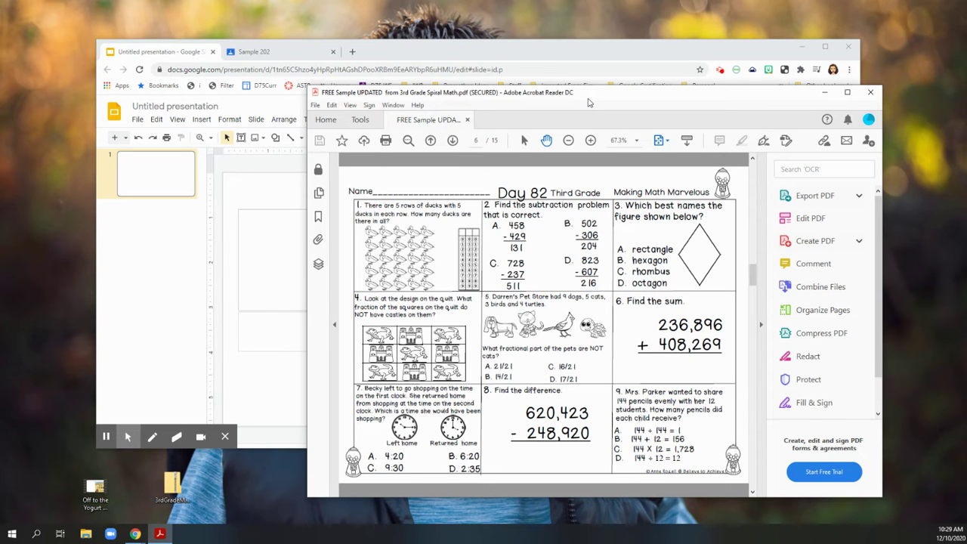
- Reposition and enlarge the PDF window so the whole Day 82 worksheet shows, and capture the worksheet page as a screen snip
left_click_drag(580, 96, 381, 46)
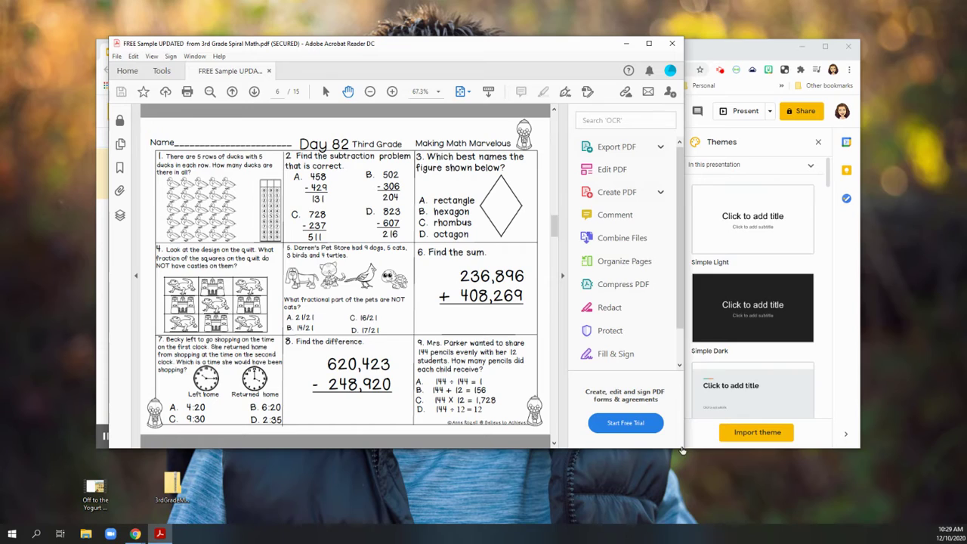
left_click_drag(683, 450, 870, 516)
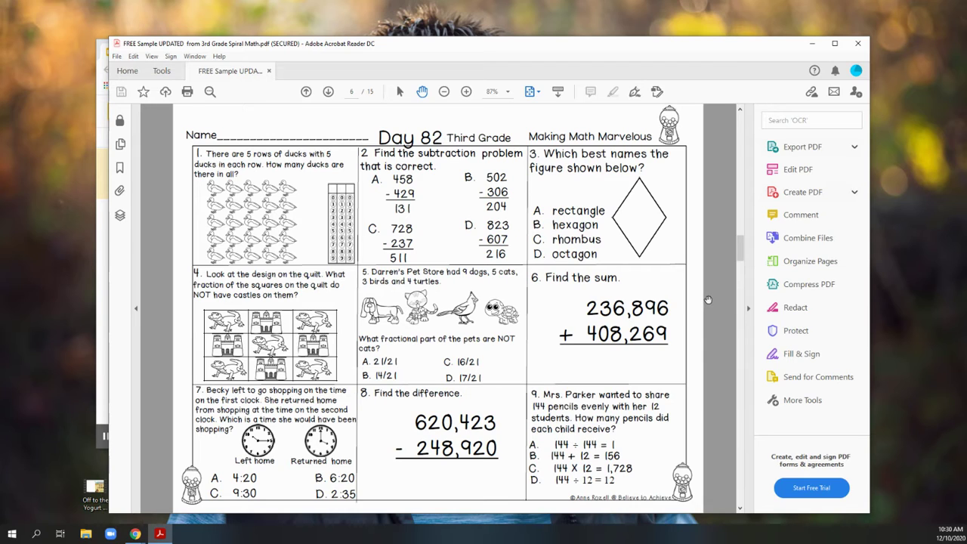
key("super+shift+s")
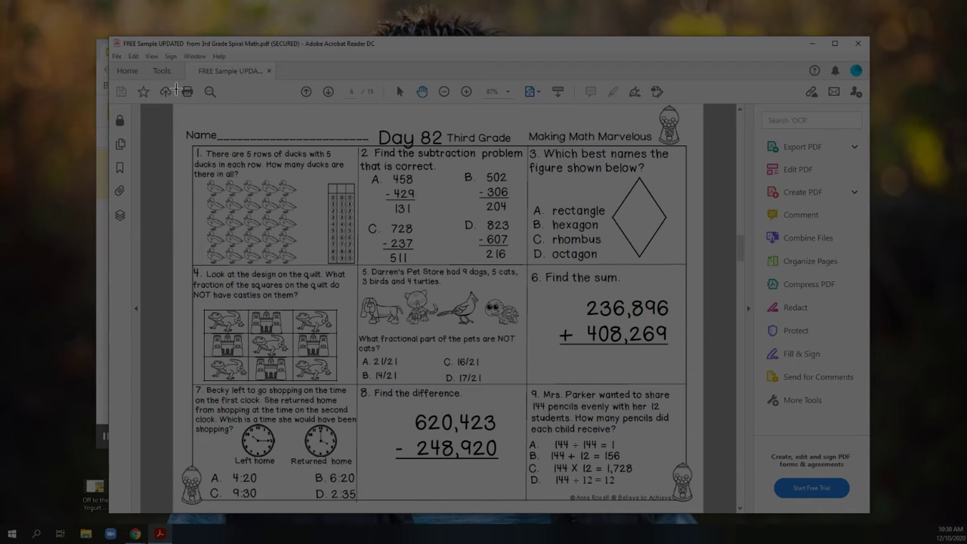
left_click_drag(173, 102, 700, 512)
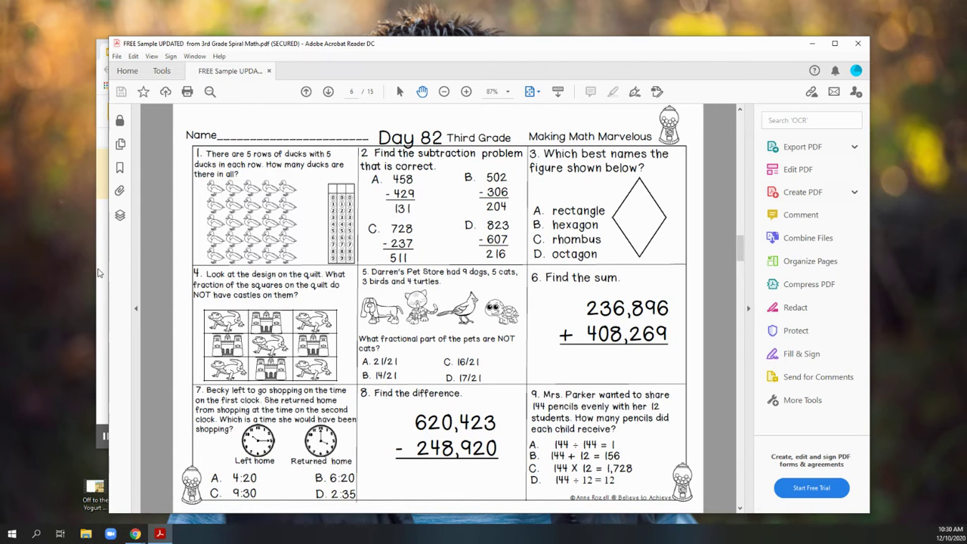
- Switch to the untitled Google Slides presentation, close the theme chooser, and set a custom page size of 11 x 8.5 inches
left_click(105, 280)
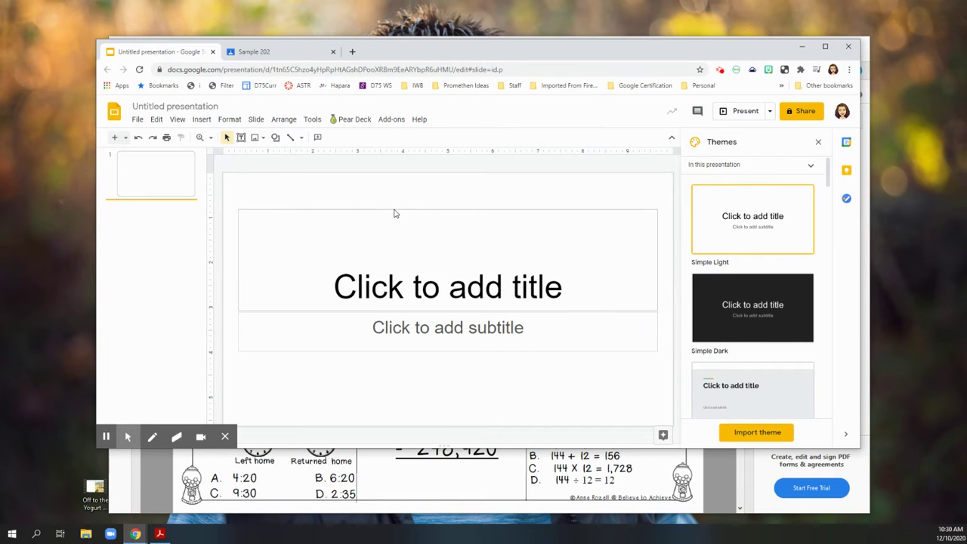
left_click(818, 141)
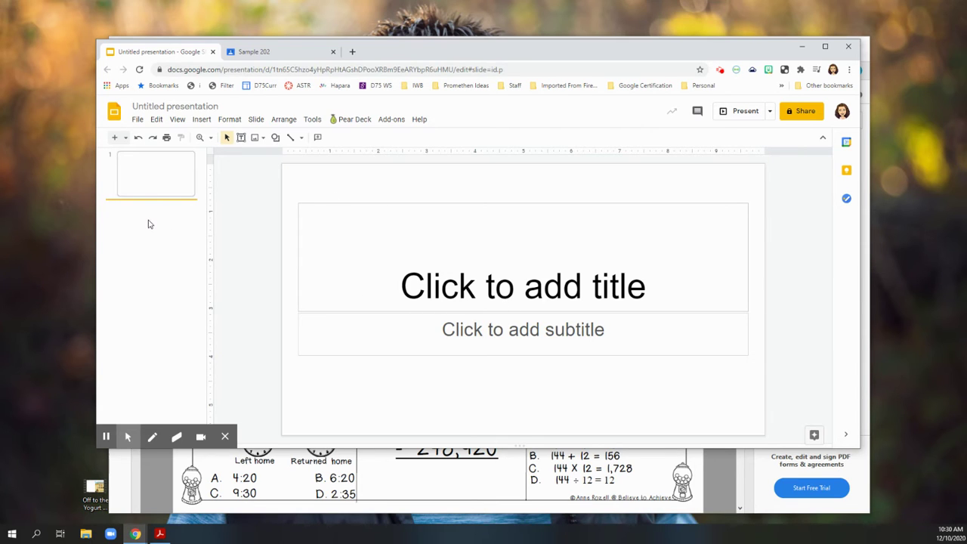
left_click(138, 121)
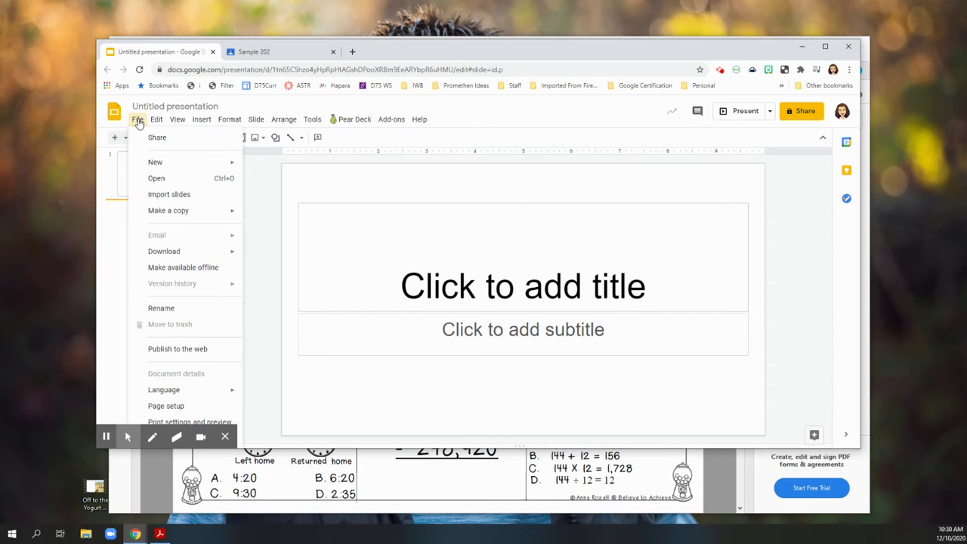
left_click(185, 405)
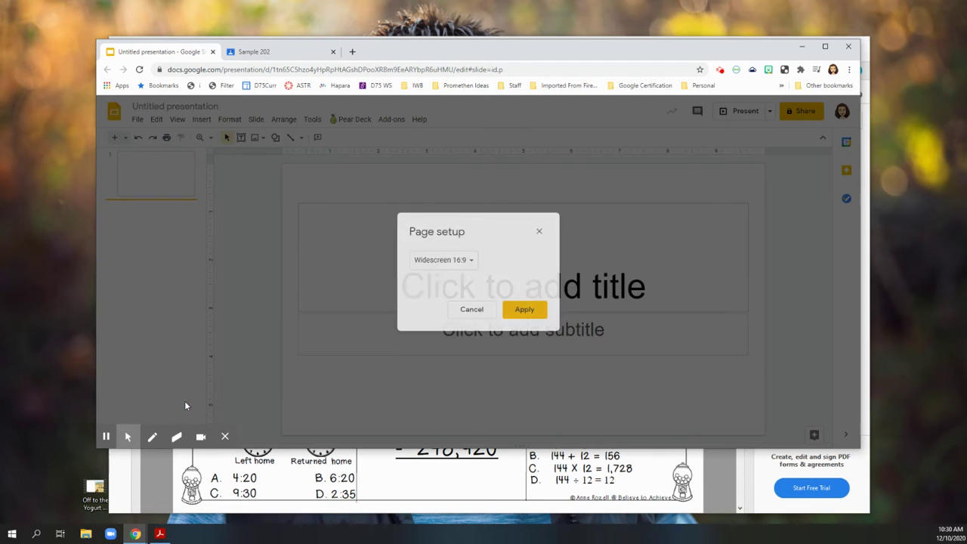
left_click(425, 262)
left_click(434, 293)
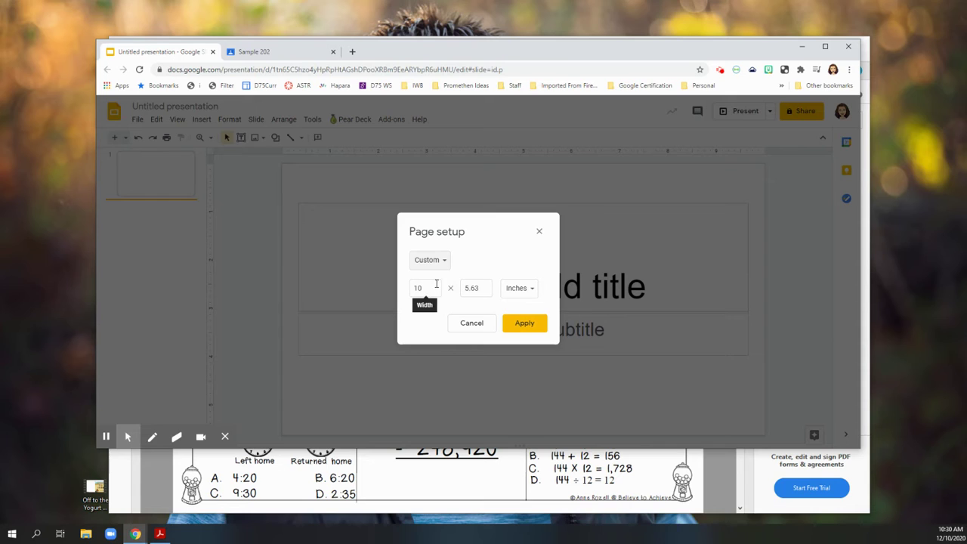
double_click(414, 290)
type("11")
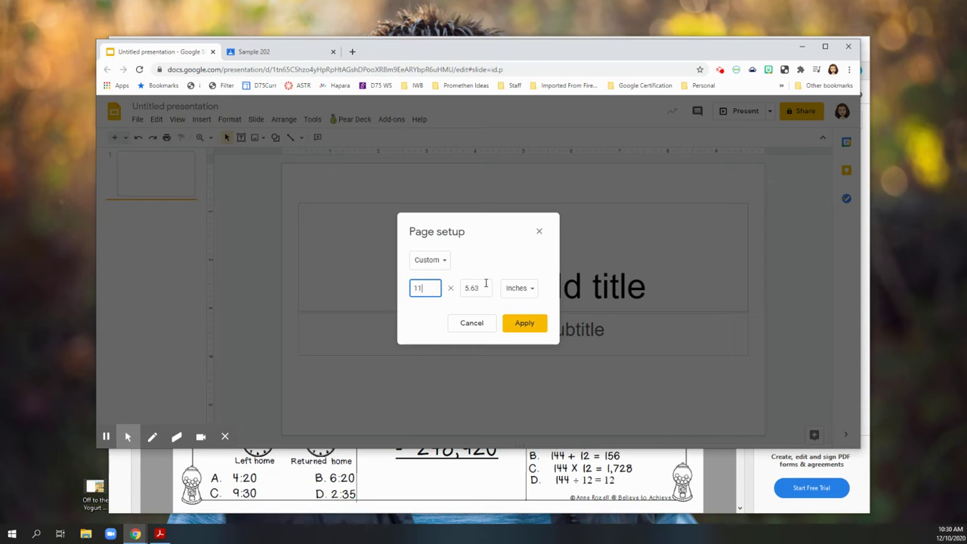
double_click(479, 288)
type("8.5")
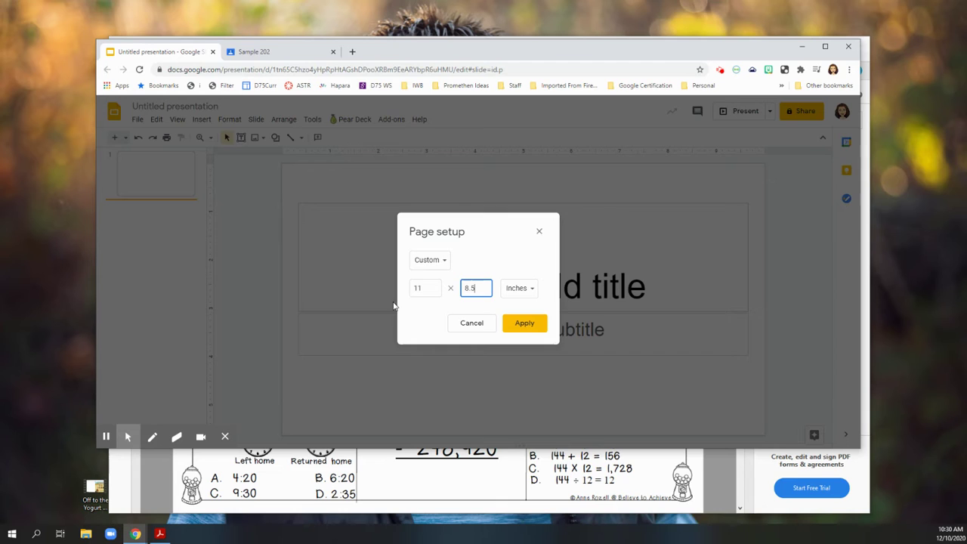
key("Return")
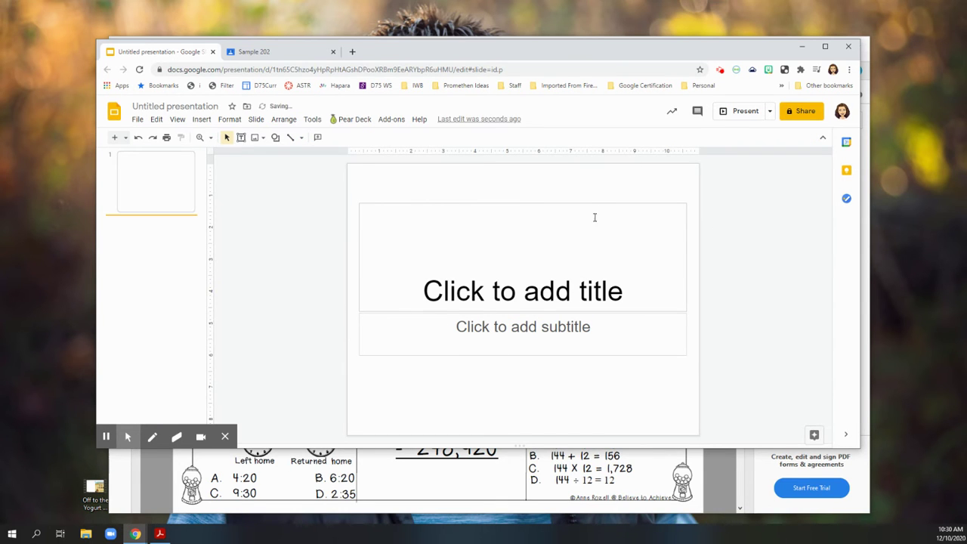
- Delete the title and subtitle placeholders and paste the captured worksheet image onto the blank slide
left_click_drag(361, 189, 487, 394)
key("Delete")
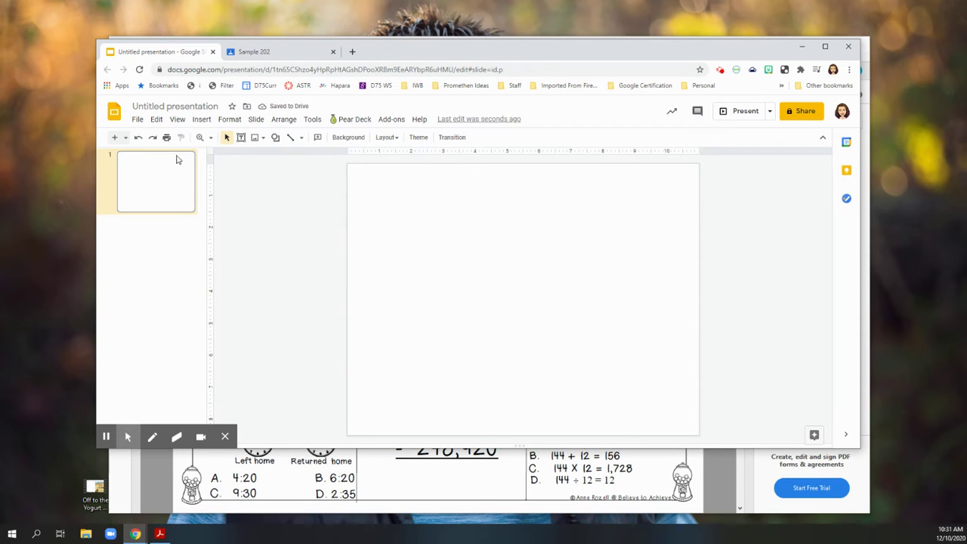
left_click(157, 119)
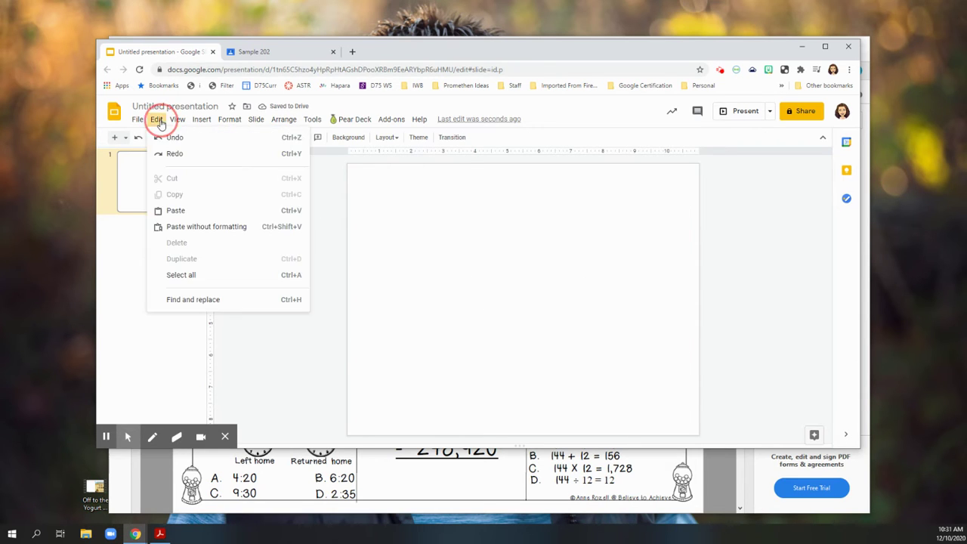
left_click(182, 213)
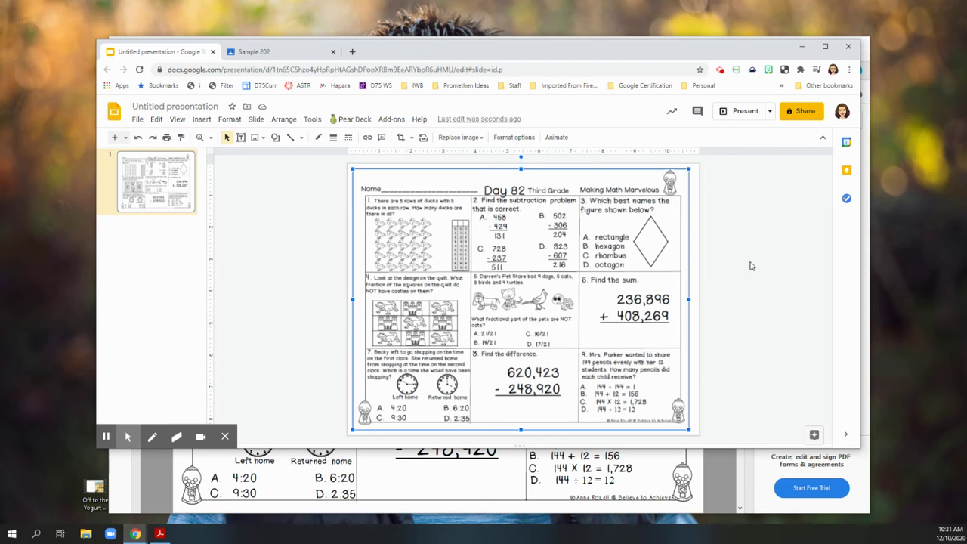
- Switch back to the PDF in Adobe Acrobat Reader, snip the Day 82 page again, and save the snip to the Desktop as a PNG
left_click(718, 496)
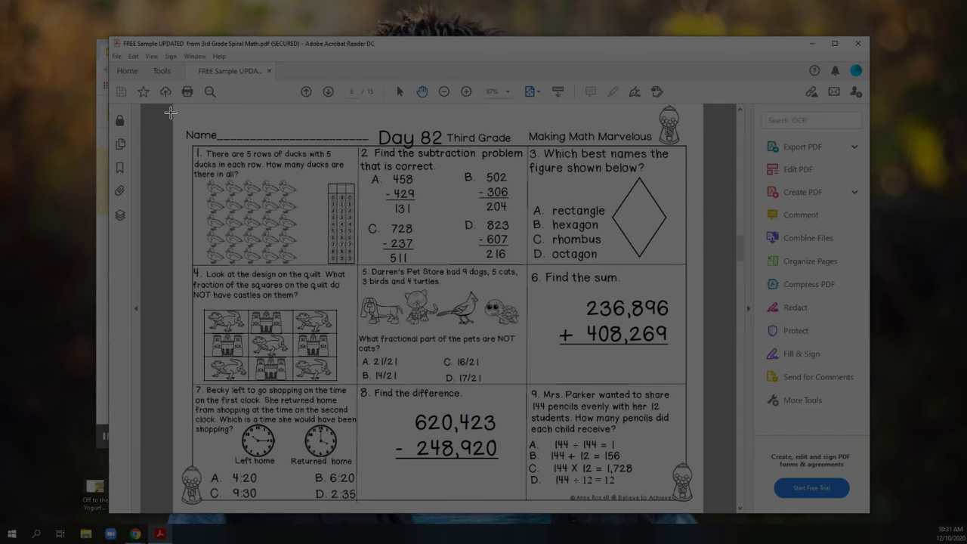
left_click_drag(172, 103, 702, 513)
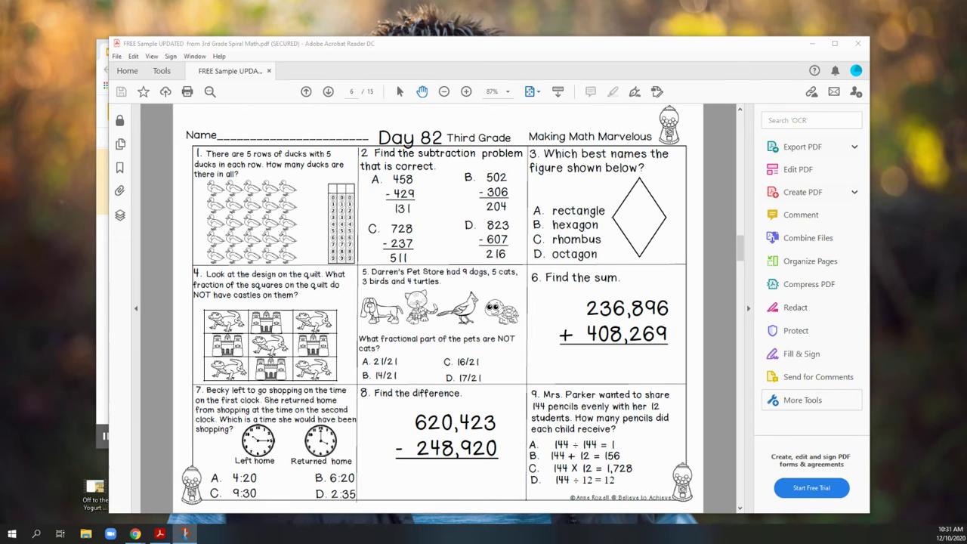
mouse_move(966, 69)
left_mouse_down()
mouse_move(364, 44)
mouse_move(537, 50)
mouse_move(554, 68)
left_mouse_up()
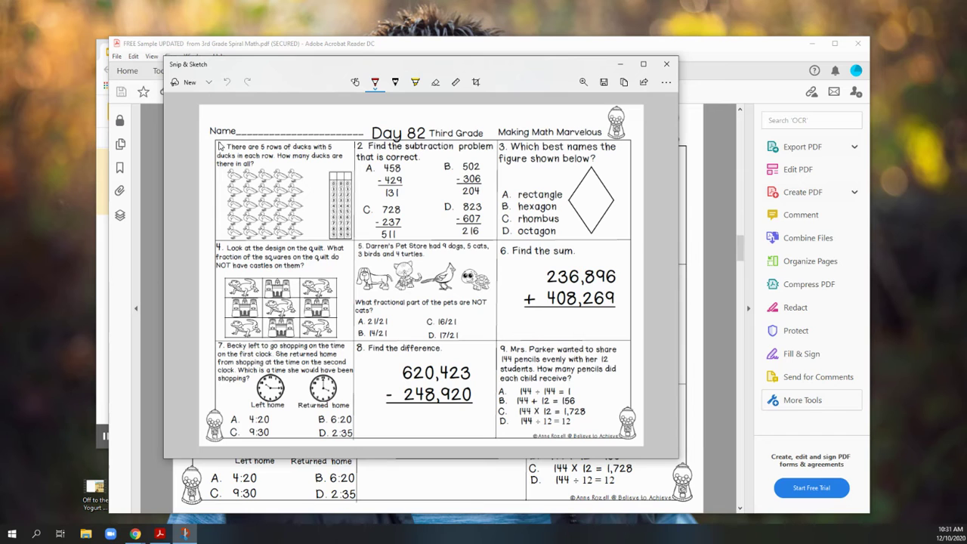
left_click(604, 83)
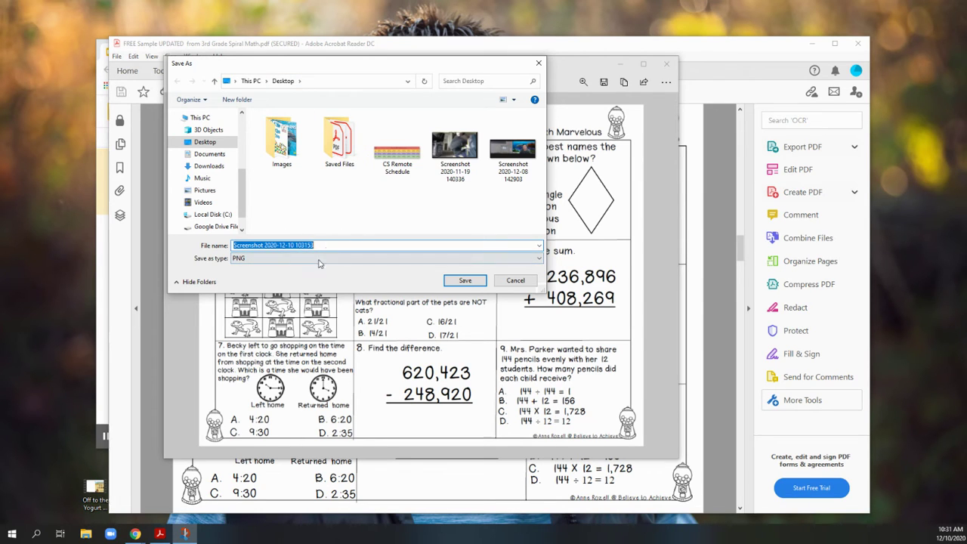
left_click(466, 281)
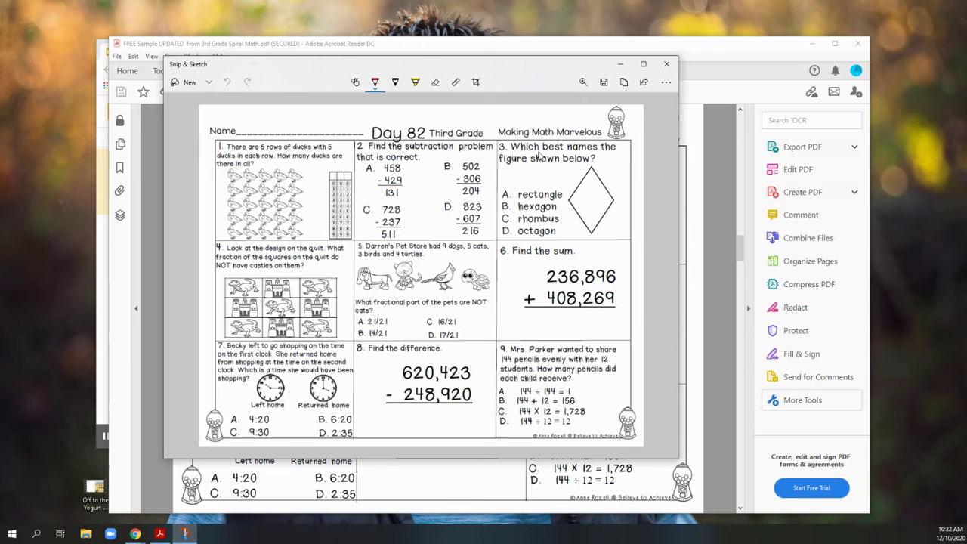
left_click(667, 64)
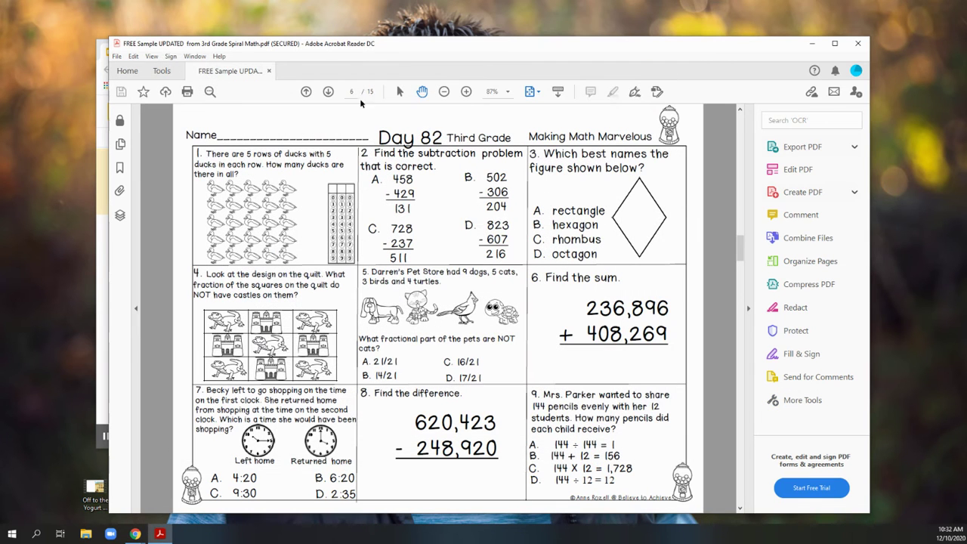
- Return to the Google Slides presentation and delete the pasted worksheet image from the slide
left_click(106, 325)
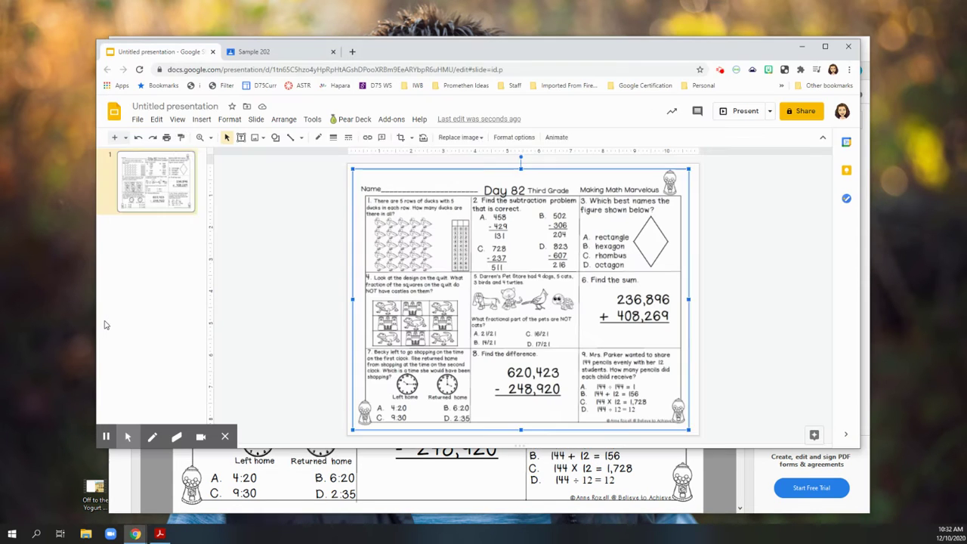
left_click(508, 283)
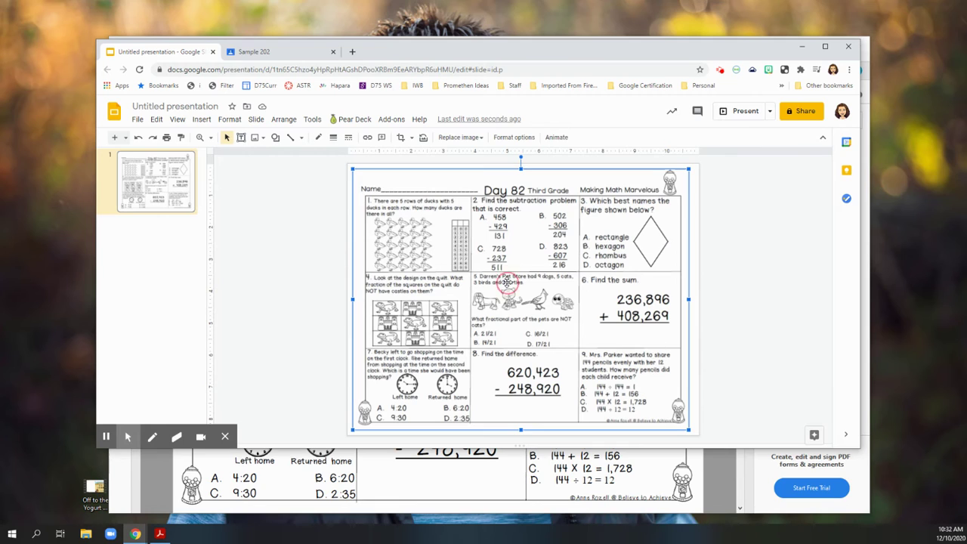
key("Delete")
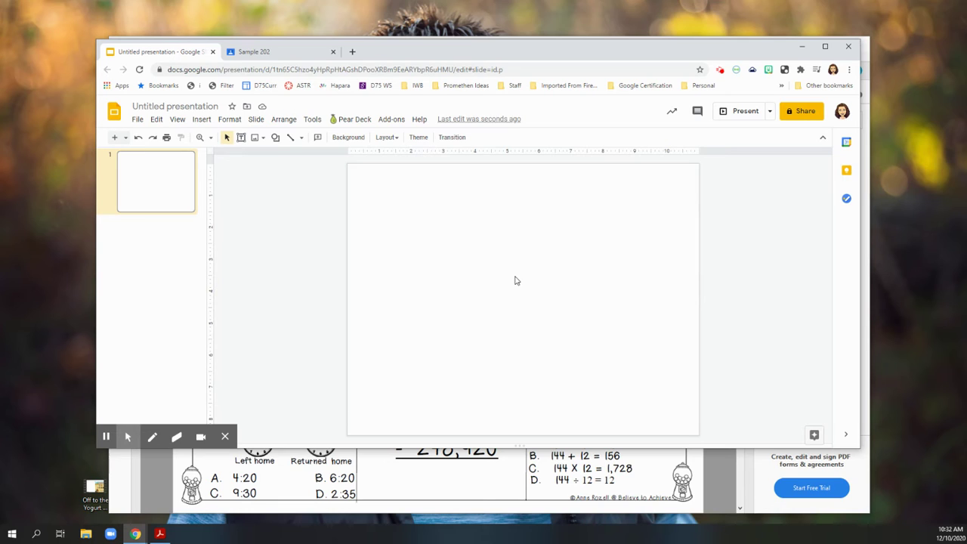
left_click(350, 139)
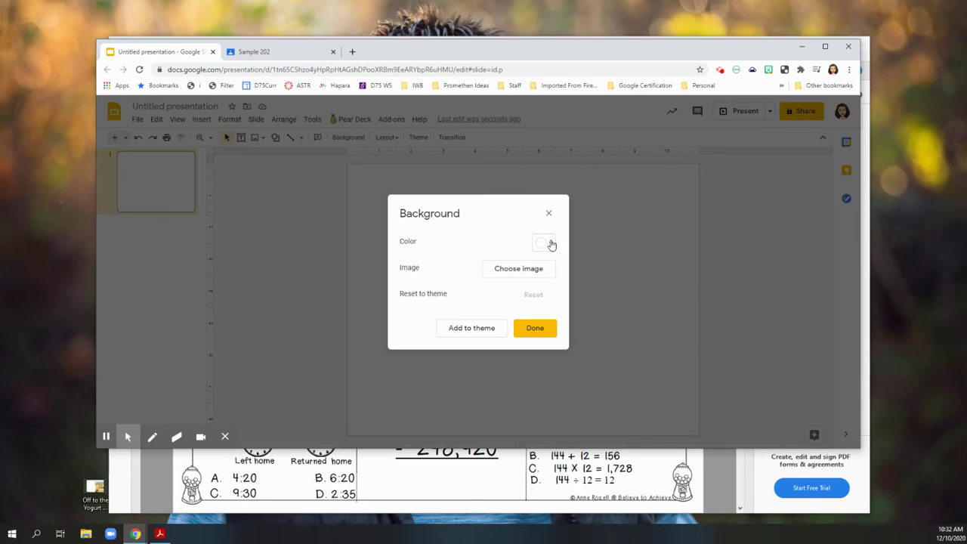
left_click(517, 273)
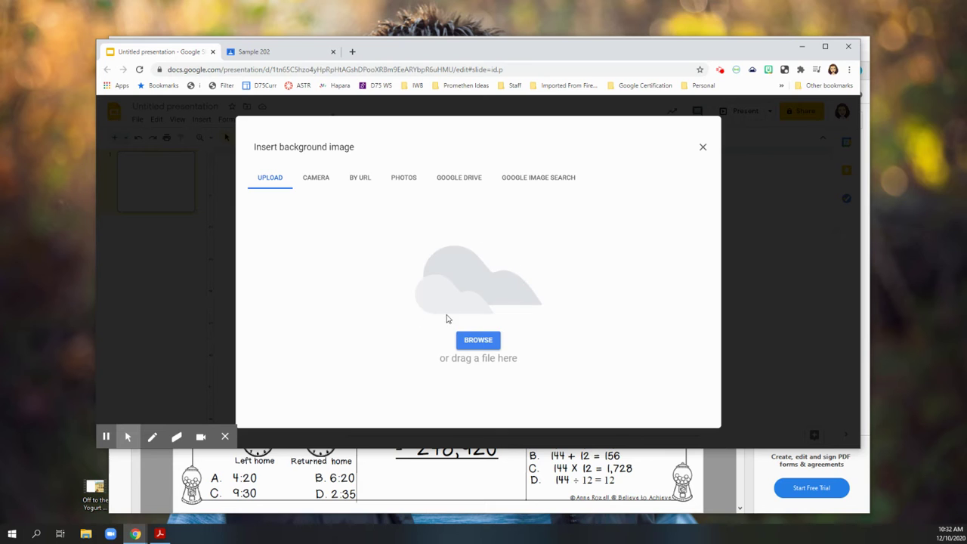
left_click(477, 344)
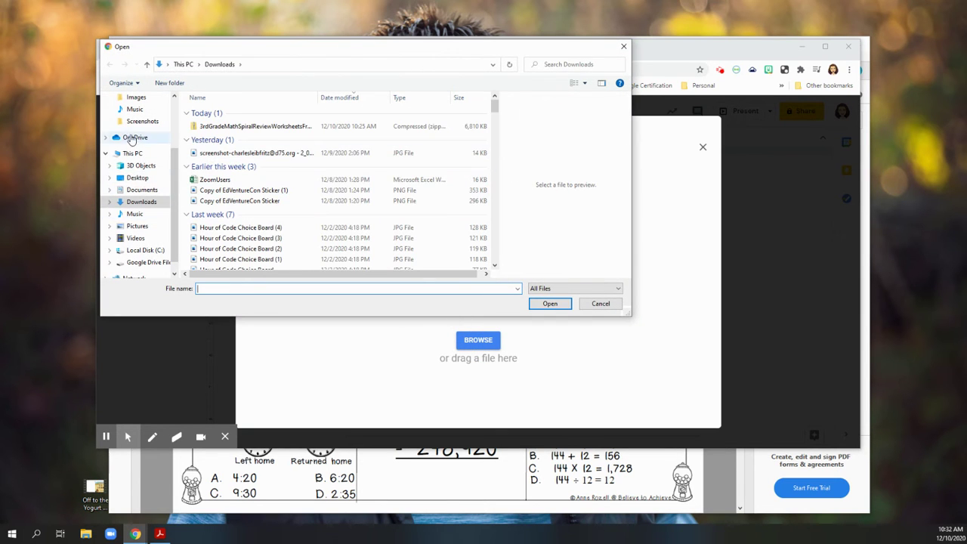
left_click(144, 178)
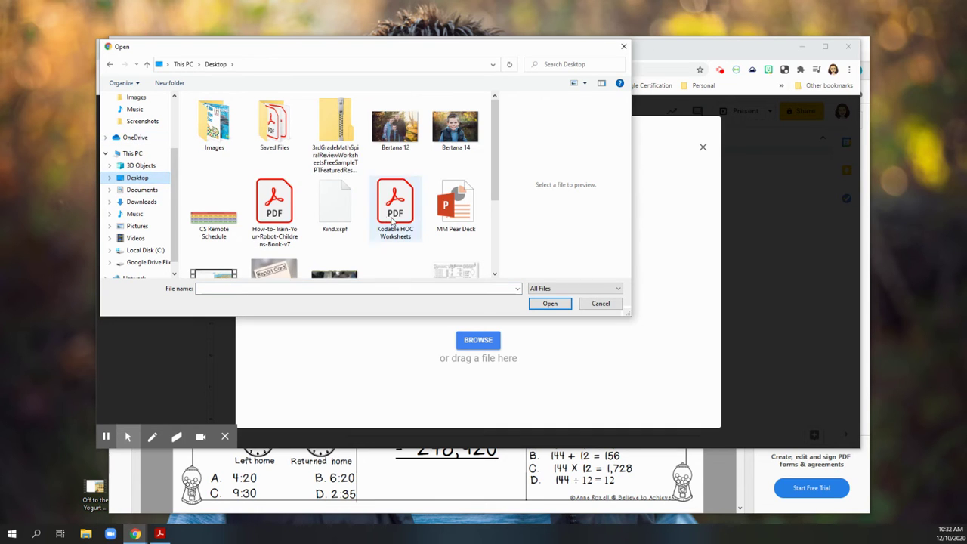
scroll(400, 205, "down", 2)
left_click(464, 178)
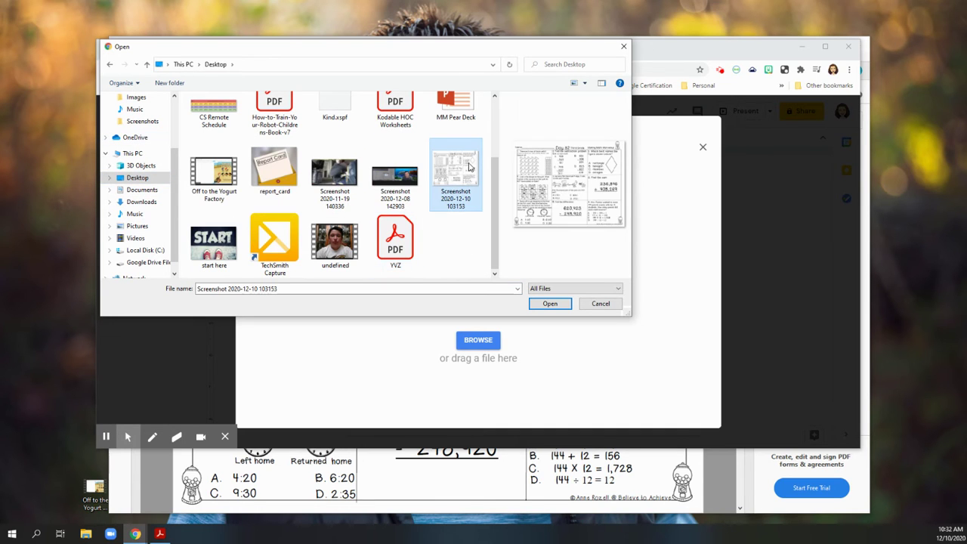
left_click(551, 304)
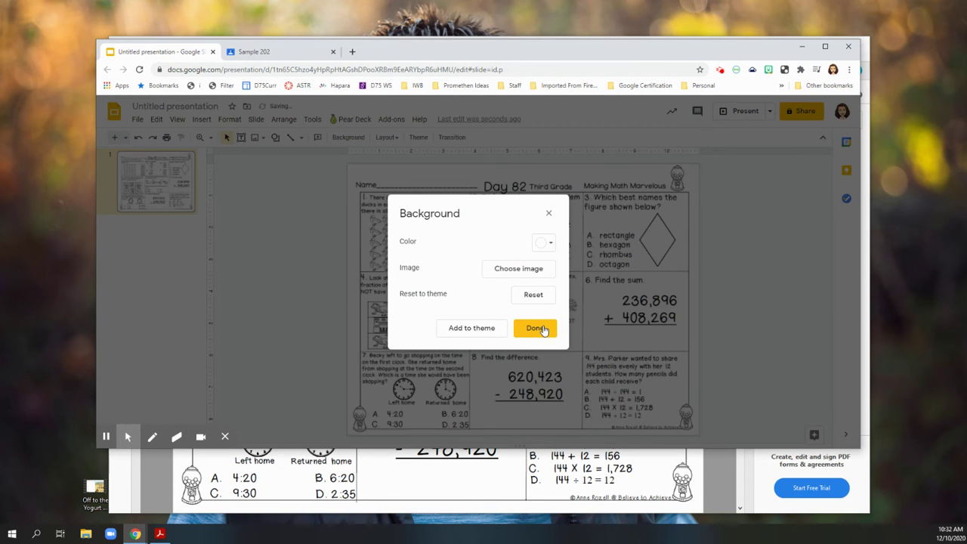
left_click(535, 328)
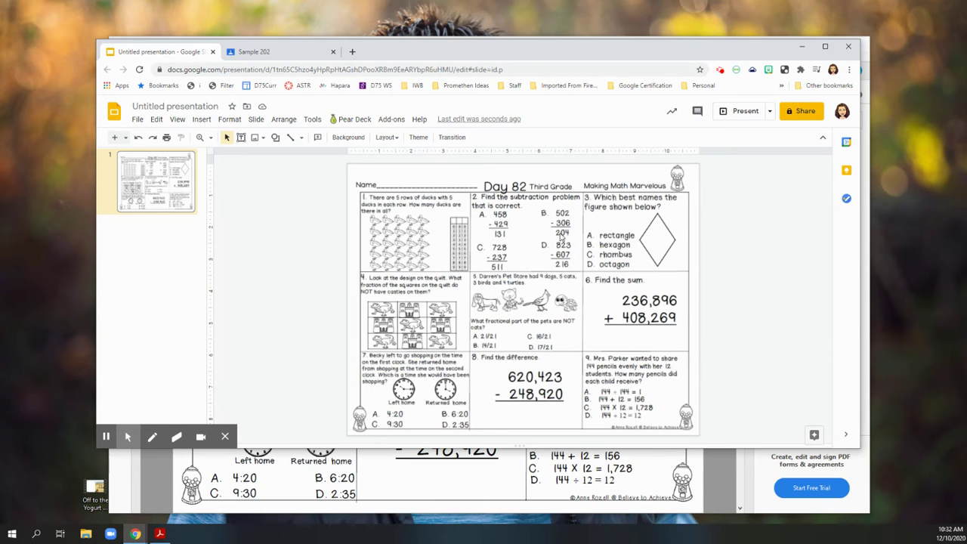
left_click_drag(517, 245, 418, 269)
- Draw a small horizontal oval in the empty workspace beside the worksheet slide, level with question 1
left_click(276, 136)
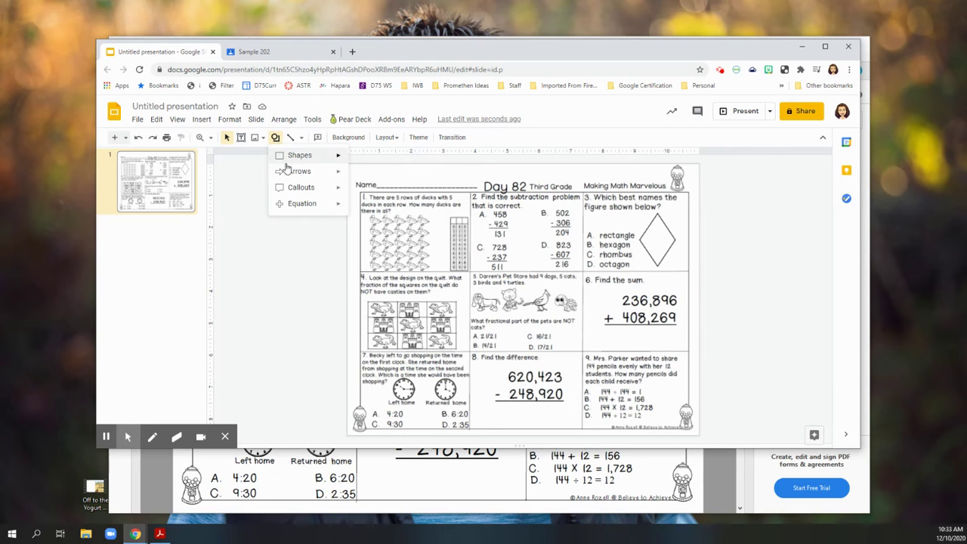
mouse_move(295, 155)
left_click(359, 182)
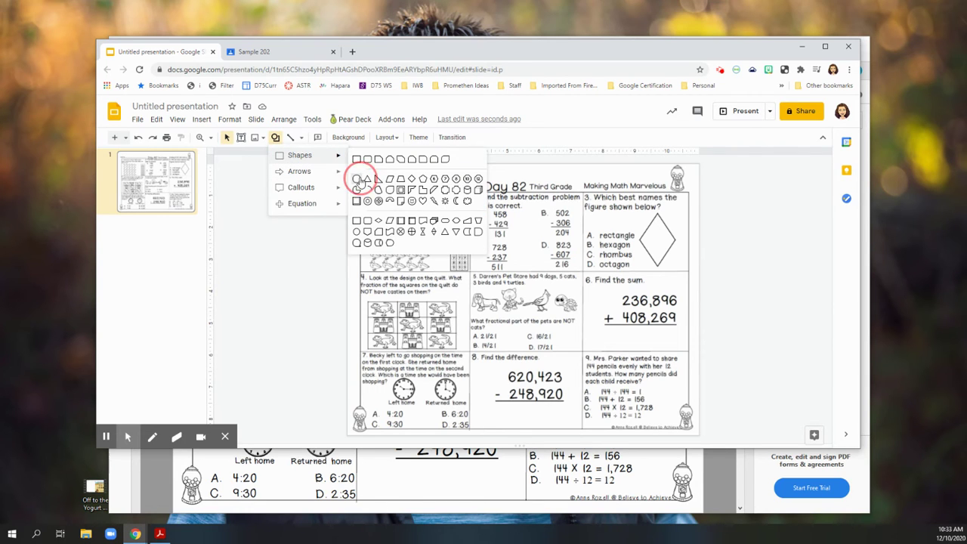
mouse_move(261, 226)
left_mouse_down()
mouse_move(300, 270)
mouse_move(321, 249)
left_mouse_up()
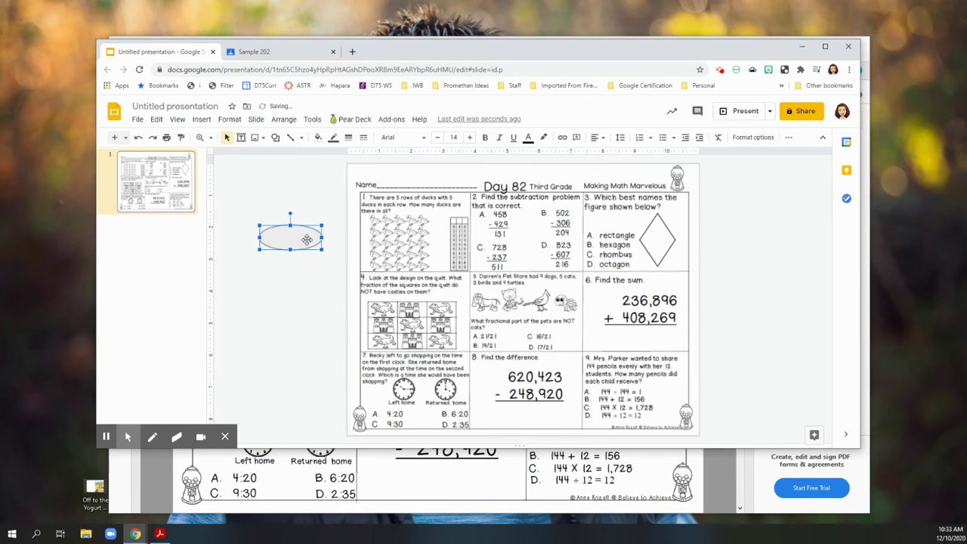
- Give the oval a transparent fill and a purple 8 px outline, and move it slightly higher beside the slide
left_click(318, 138)
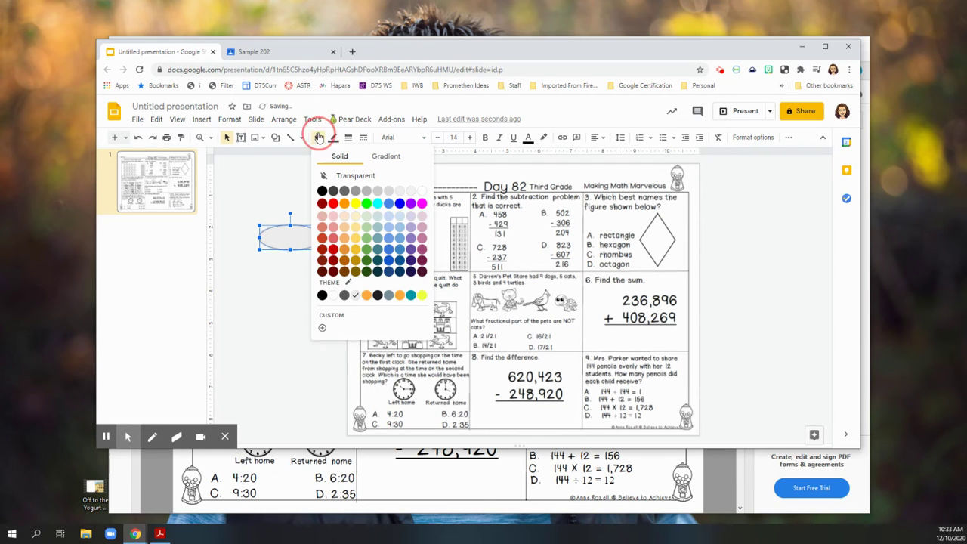
left_click(371, 175)
left_click(332, 139)
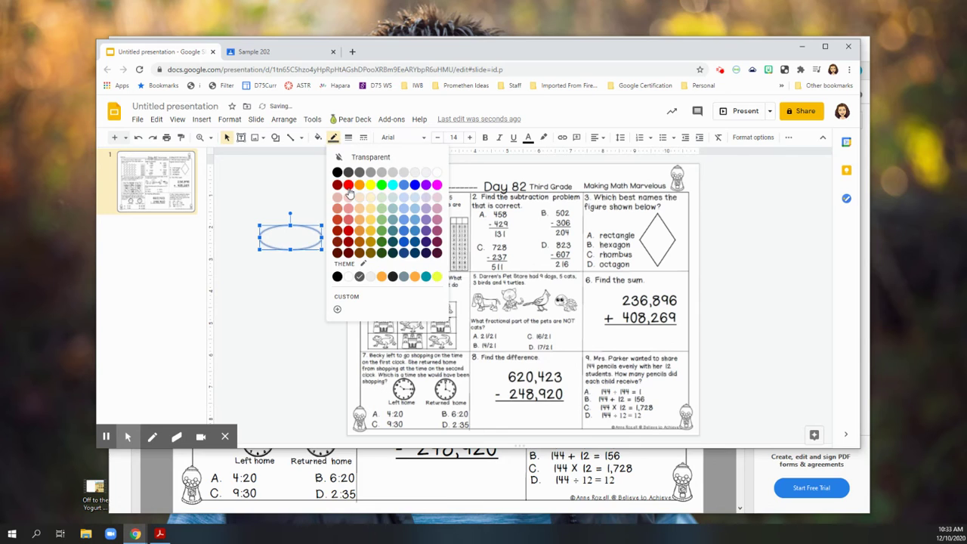
left_click(415, 184)
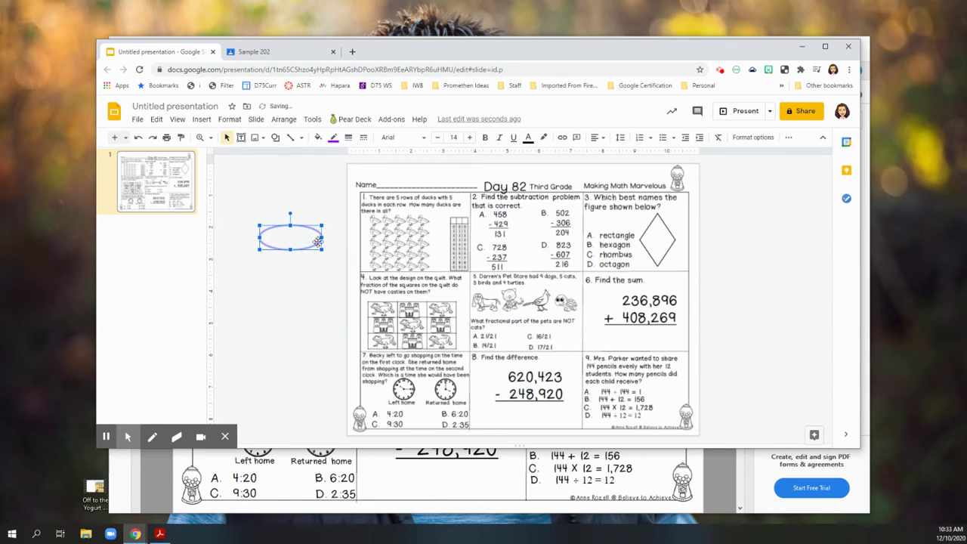
left_click(348, 138)
left_click(363, 210)
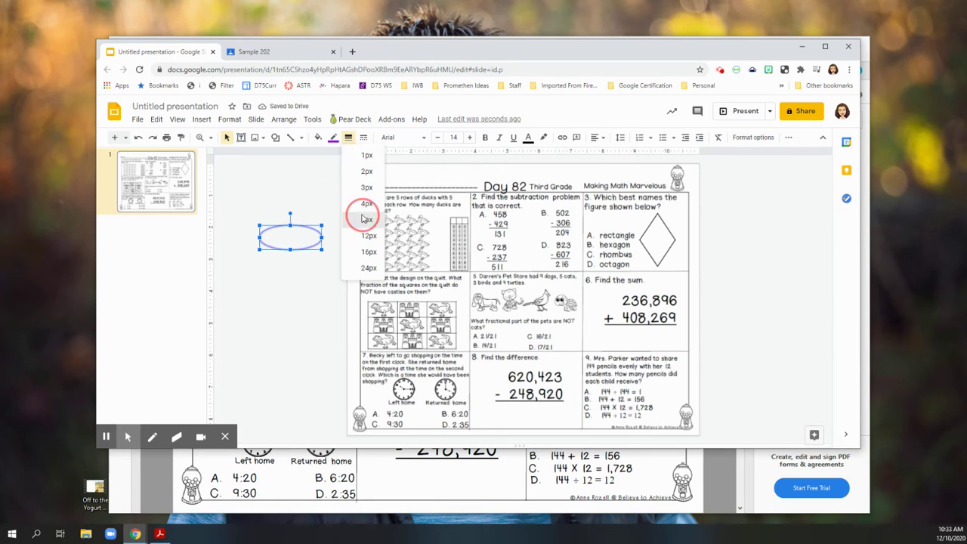
left_click(299, 278)
left_click_drag(300, 228, 301, 201)
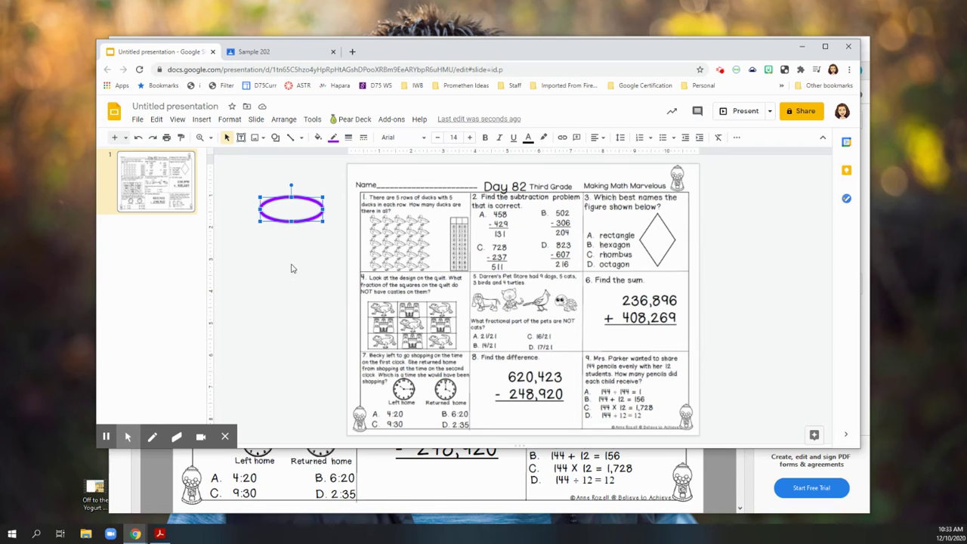
- Place the purple oval on question 2 and resize it to circle answer C
left_click_drag(323, 220, 291, 211)
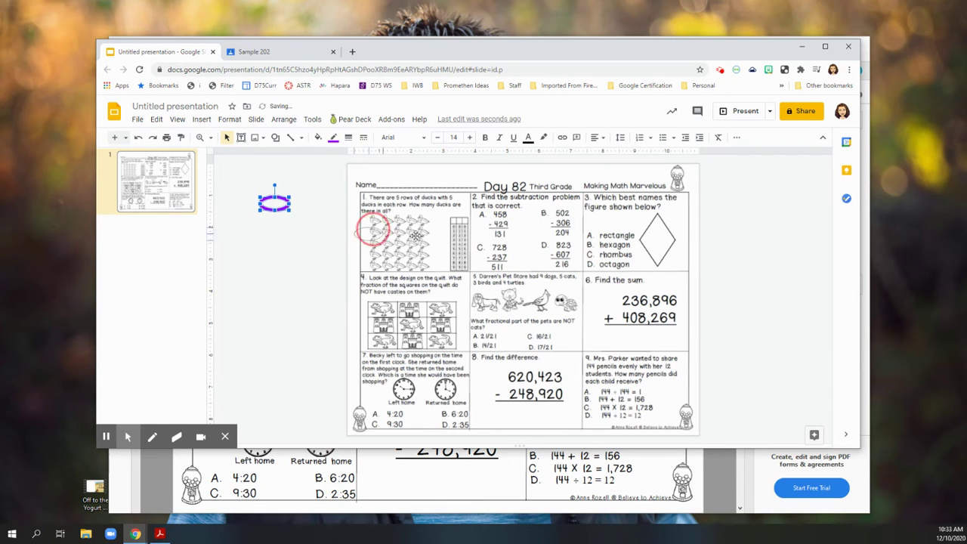
left_click_drag(490, 249, 522, 287)
left_click_drag(503, 236, 498, 229)
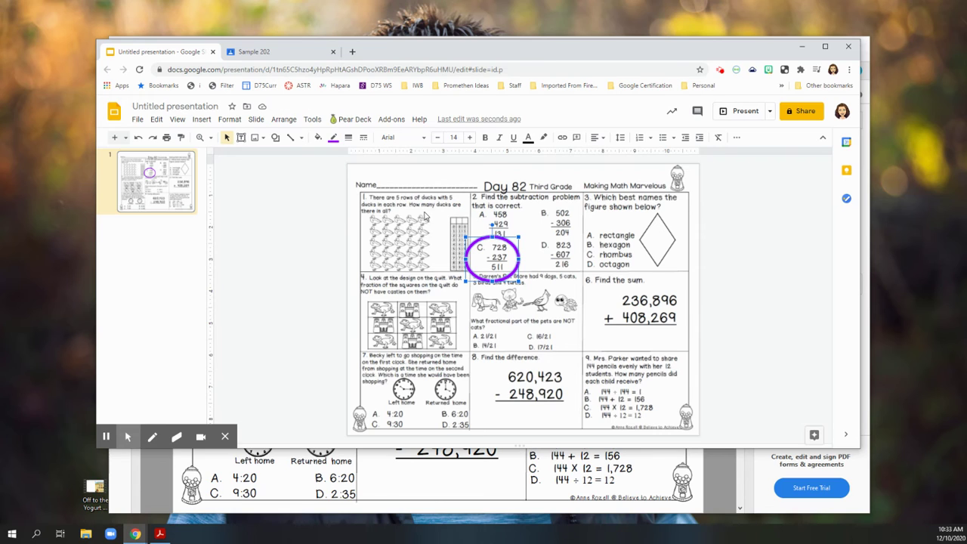
- Move the purple circle back off the slide beside question 1 and shrink it to a small circle
left_click(458, 251)
left_click_drag(446, 255, 279, 221)
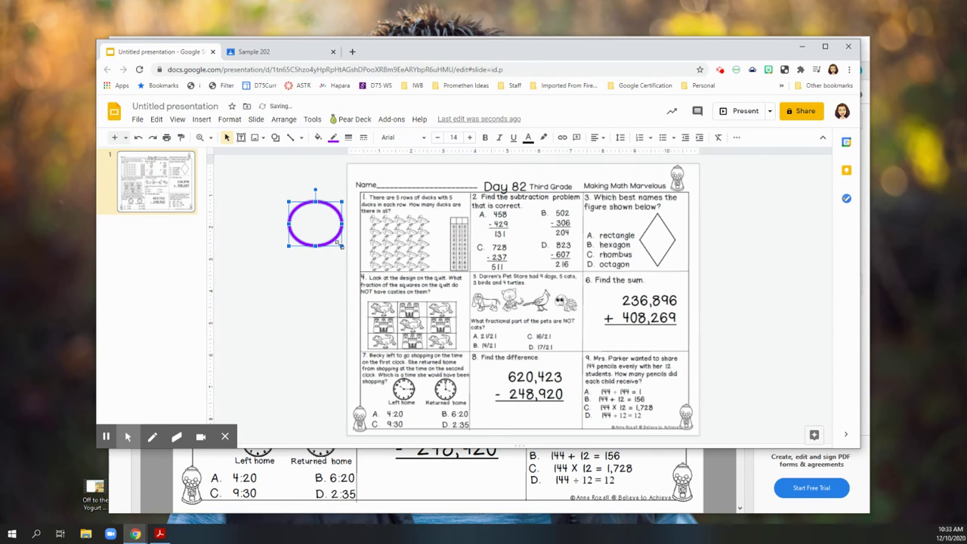
left_click_drag(340, 244, 319, 228)
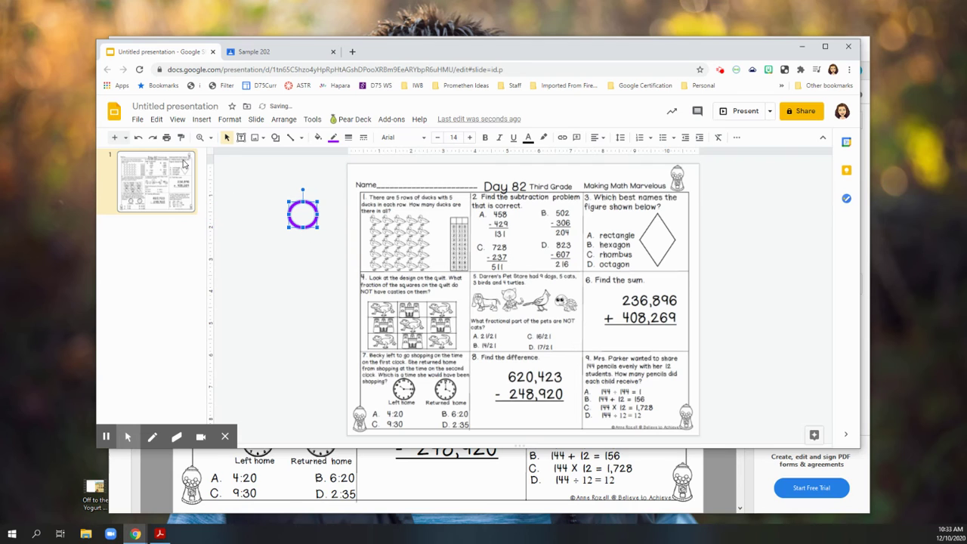
- Rename the presentation as Math Review
left_click(178, 105)
type("Ma")
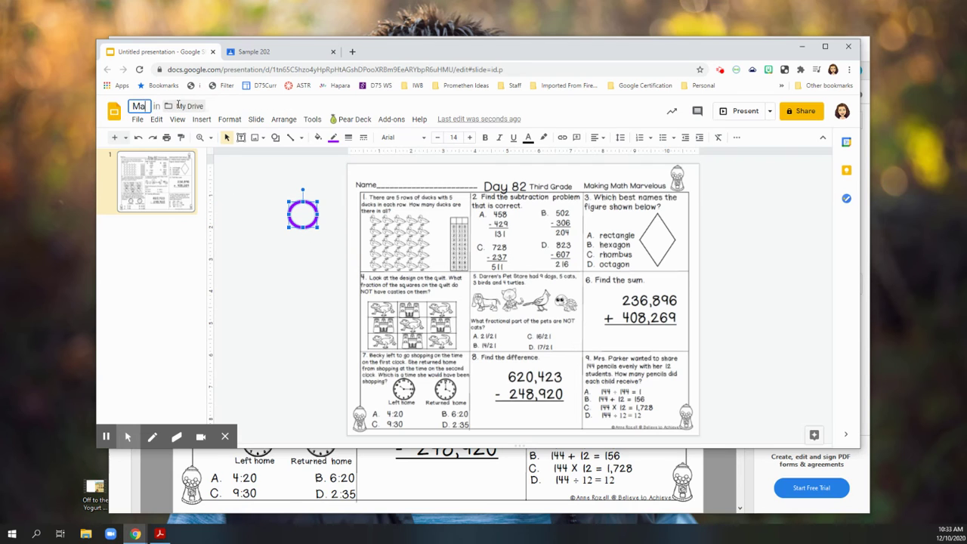
type("th Review")
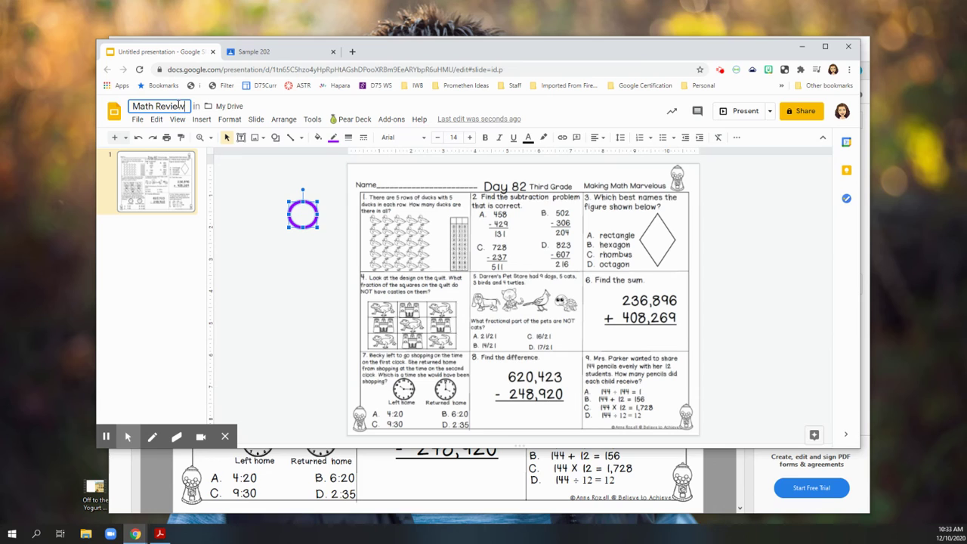
key("Return")
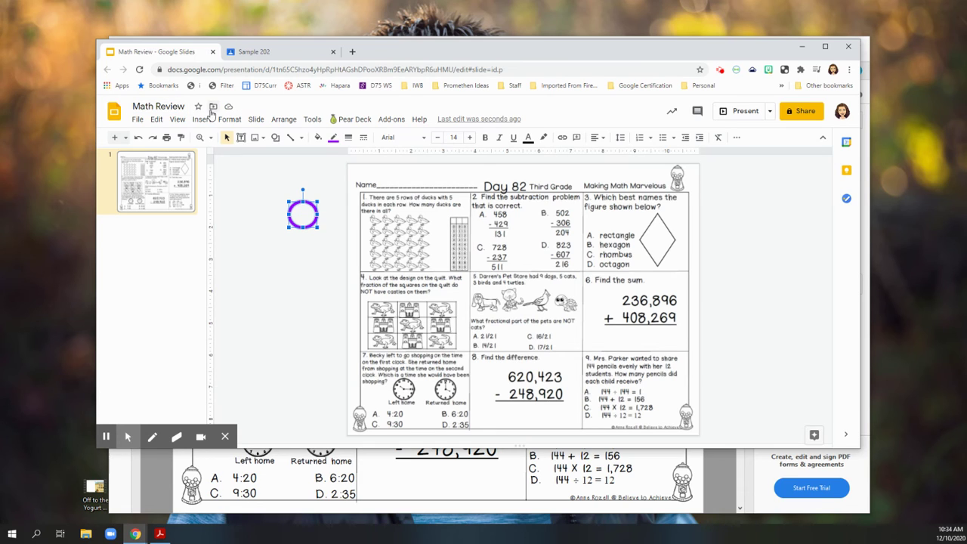
- Switch to the Sample 202 class in Google Classroom and create a classwork assignment titled "math review"
left_click(297, 54)
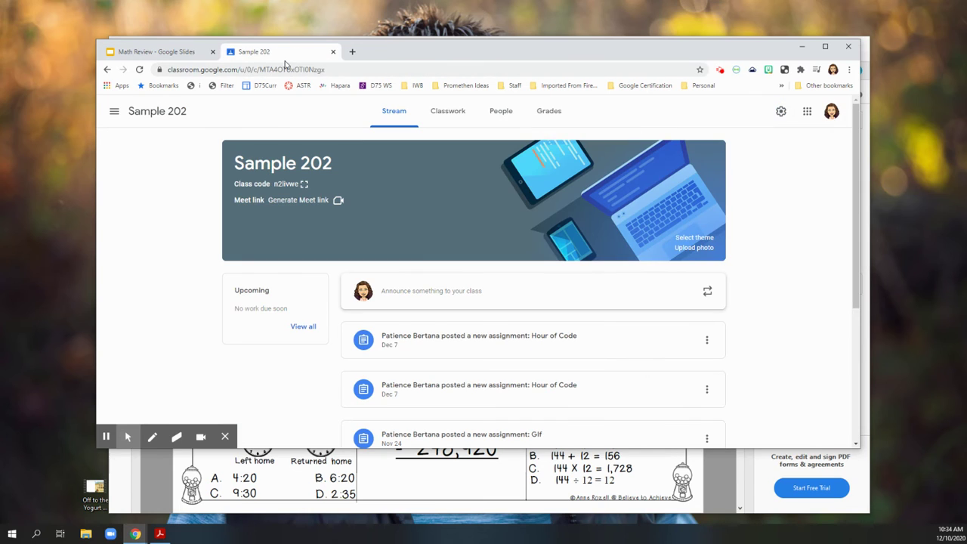
left_click(451, 112)
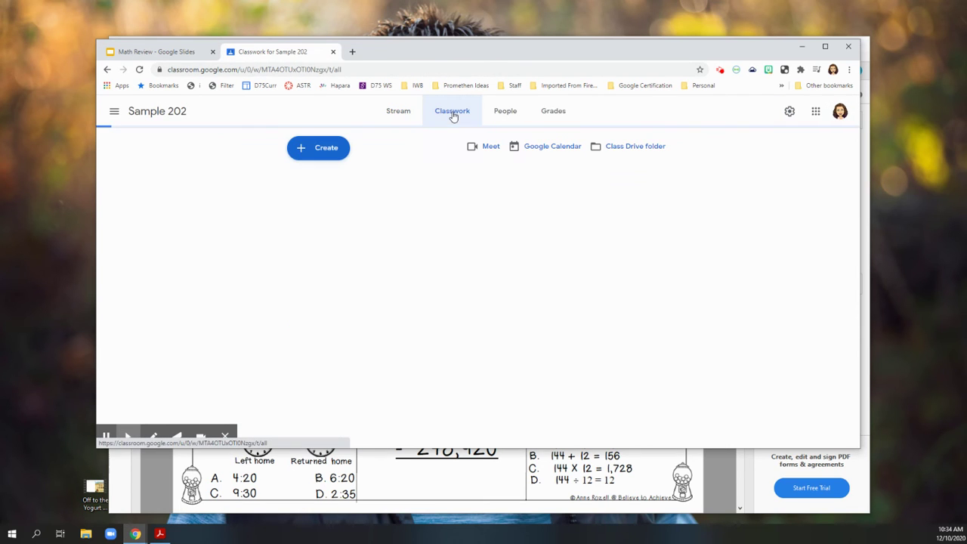
left_click(333, 147)
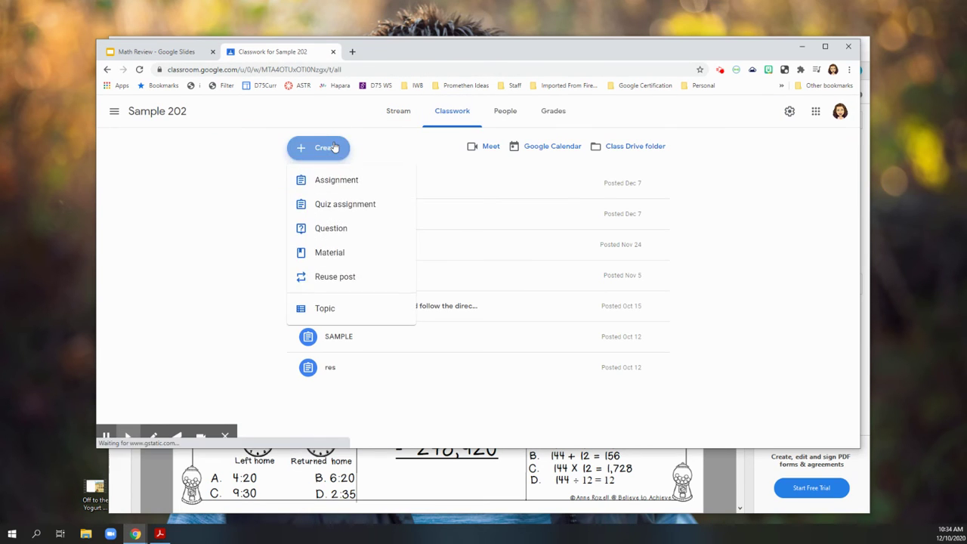
left_click(341, 180)
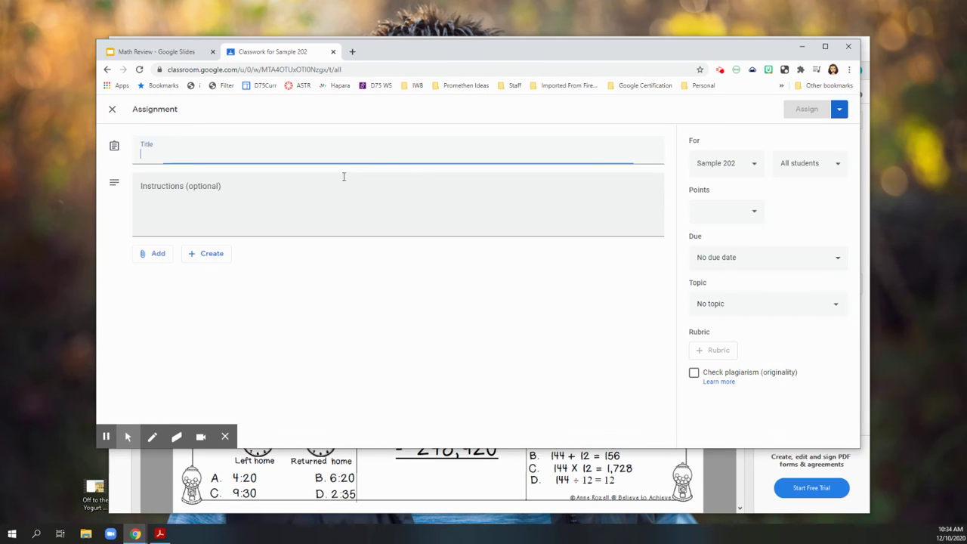
type("math review")
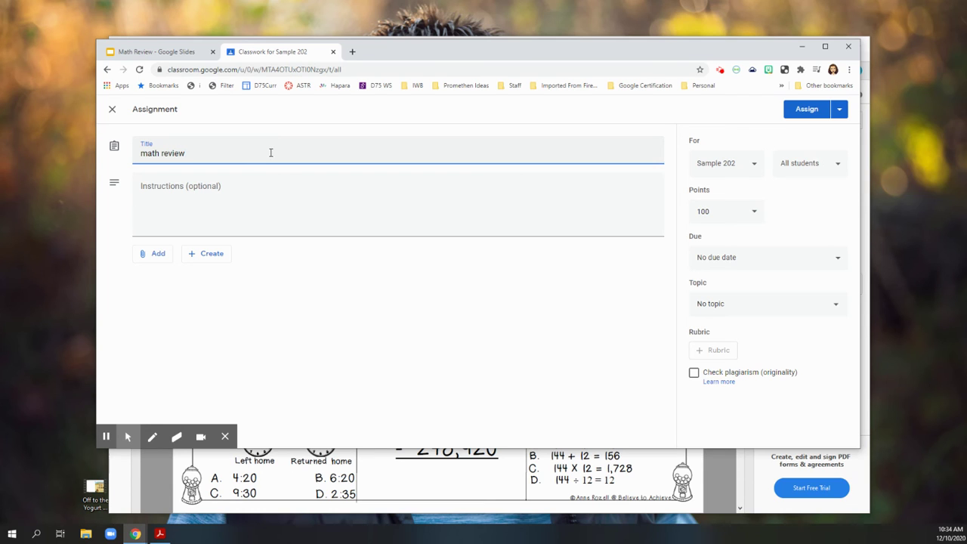
- Attach the Math Review presentation from the recent Google Drive files to the assignment
left_click(158, 257)
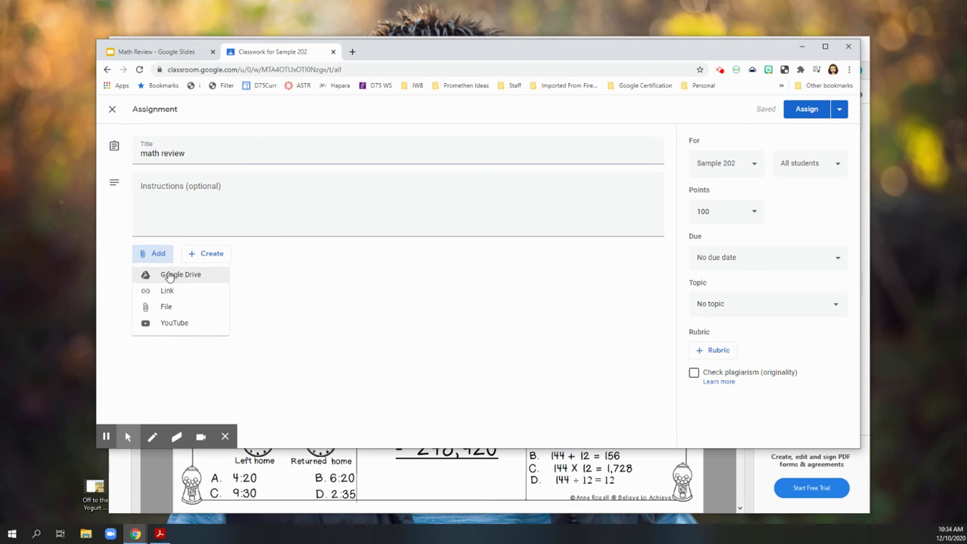
left_click(172, 274)
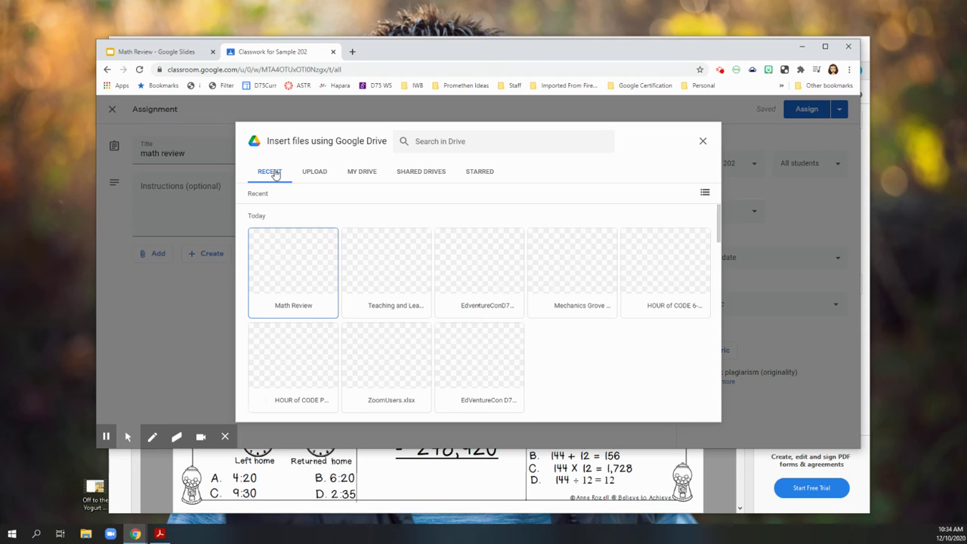
left_click(297, 261)
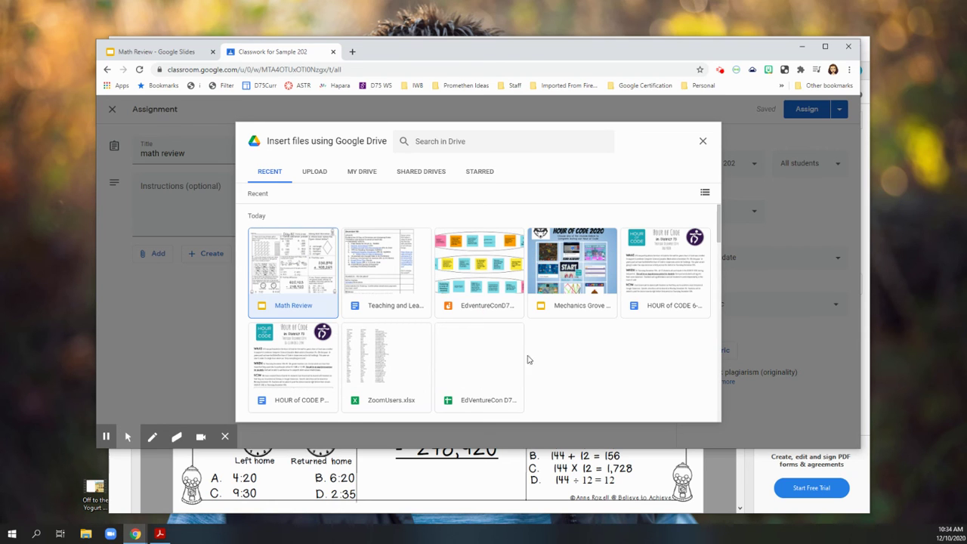
left_click(692, 410)
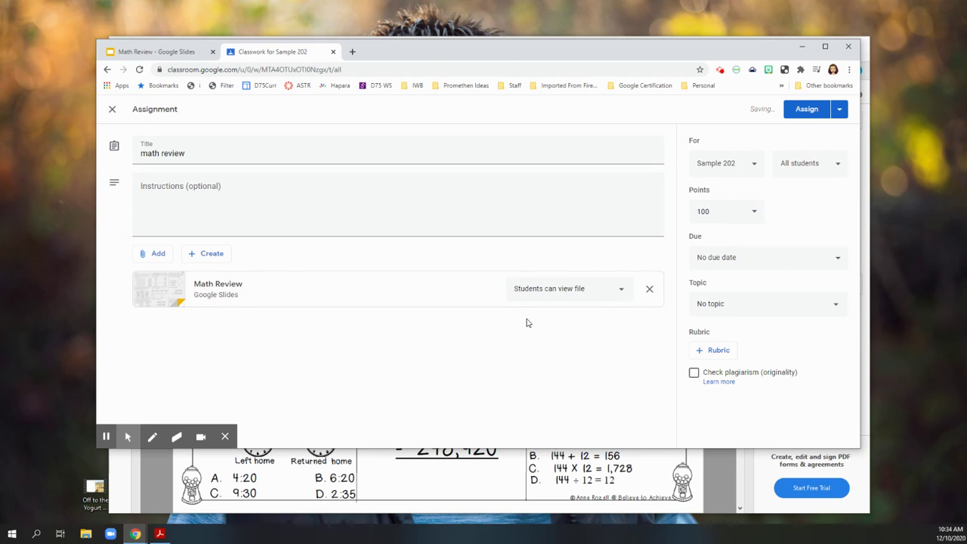
- Set the attached Math Review file to make a copy for each student and assign the work to the class
left_click(621, 294)
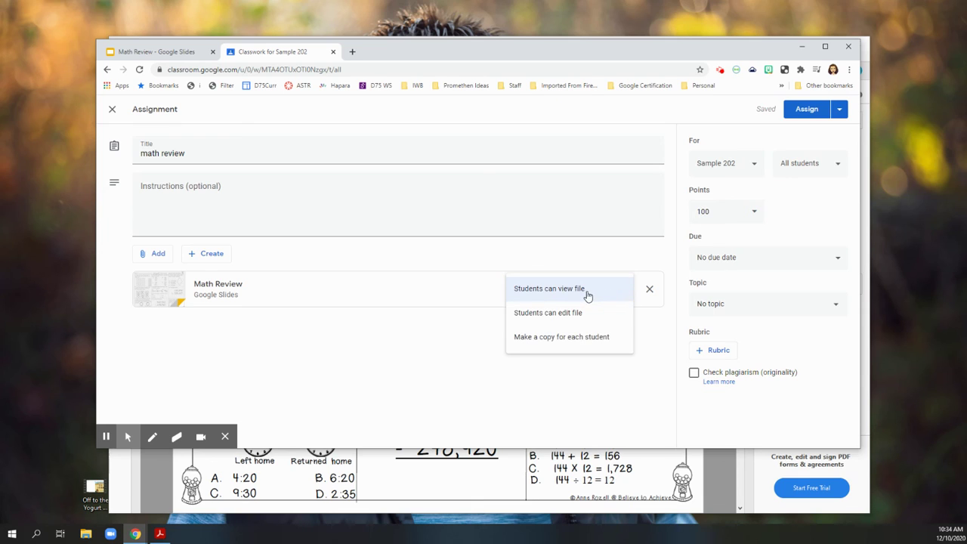
left_click(585, 346)
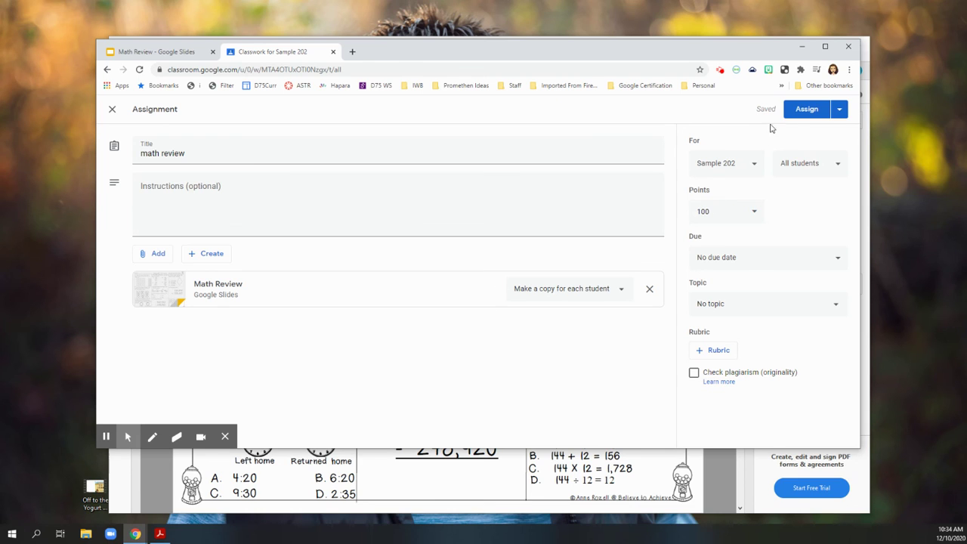
left_click(800, 109)
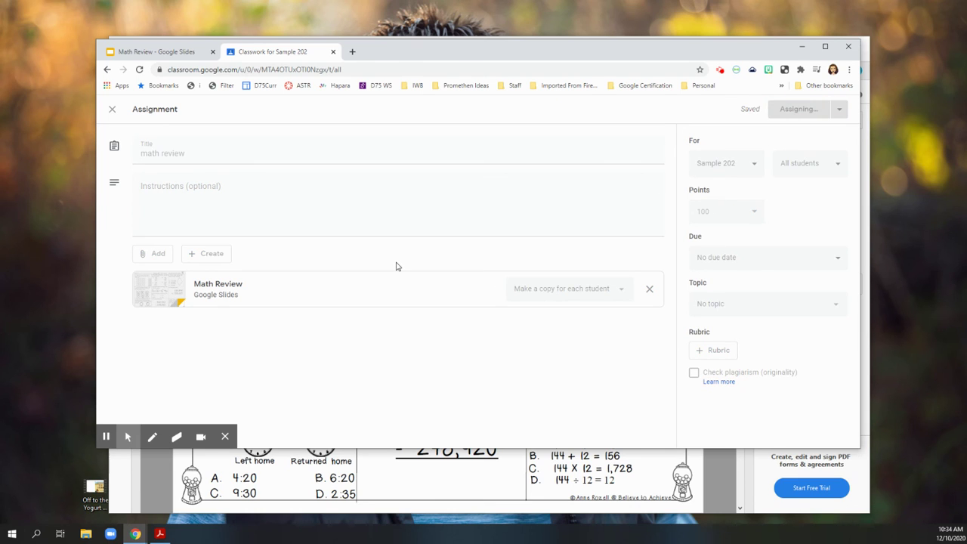